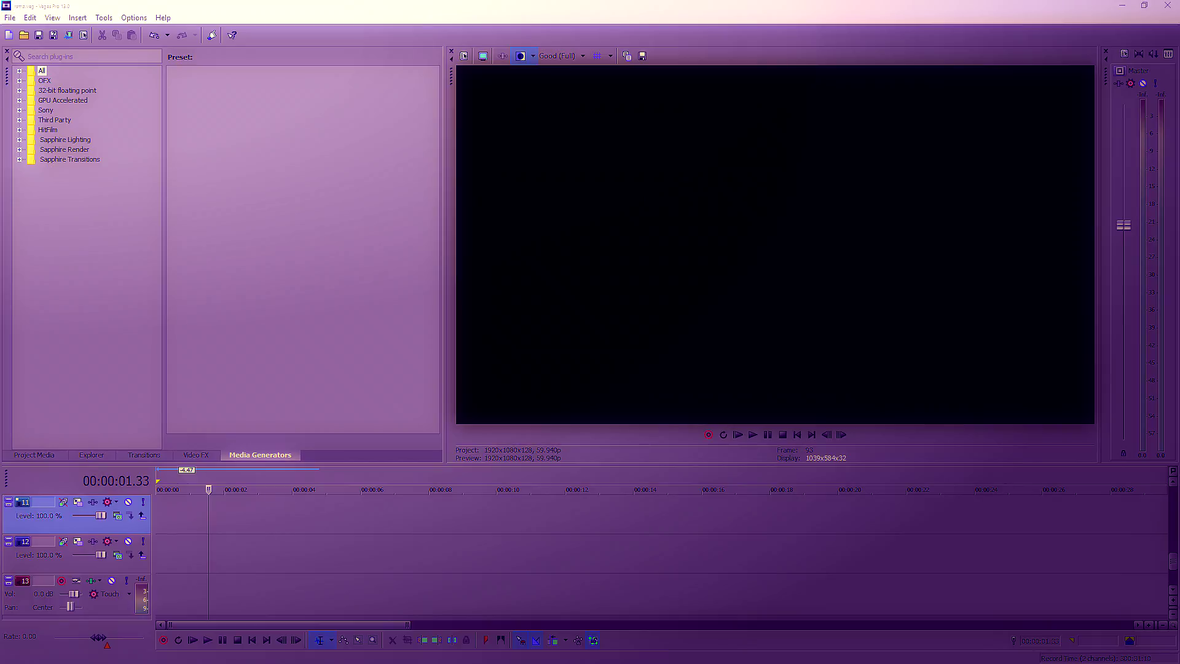
# Place the gameplay clip at the timeline start and delete its audio event.
pyautogui.moveTo(273, 541); pyautogui.dragTo(201, 580)
pyautogui.click(232, 591)
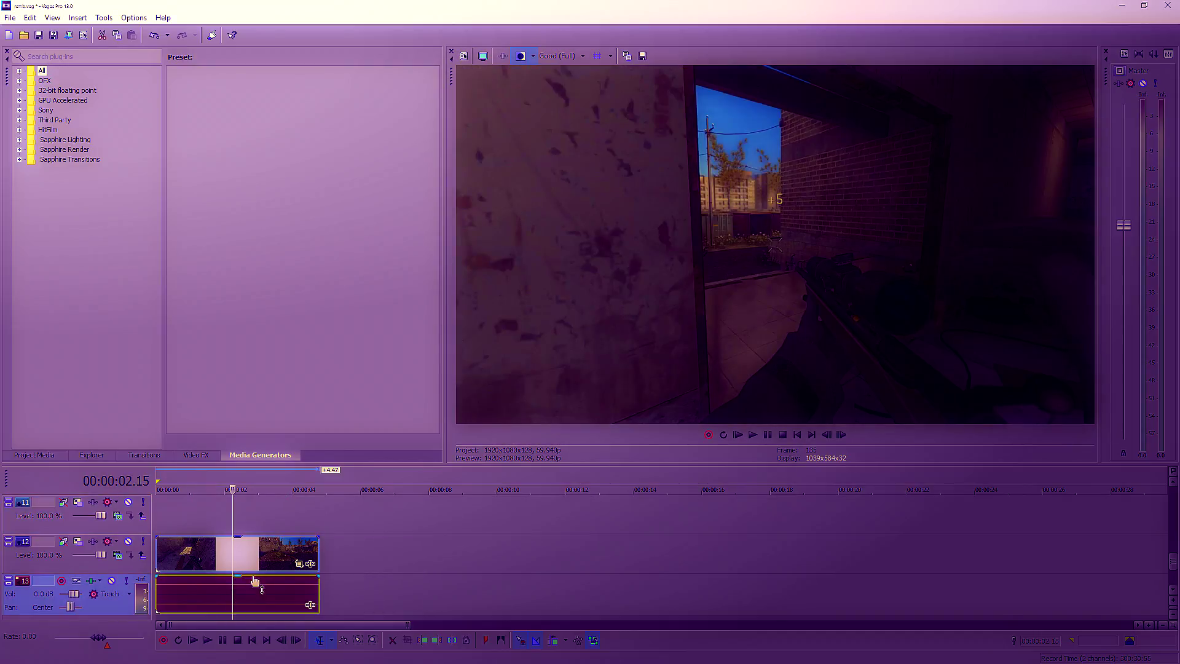
pyautogui.press('Delete')
# Disable resampling on the video event, then play the clip back from the start.
pyautogui.click(797, 434)
pyautogui.rightClick(234, 545)
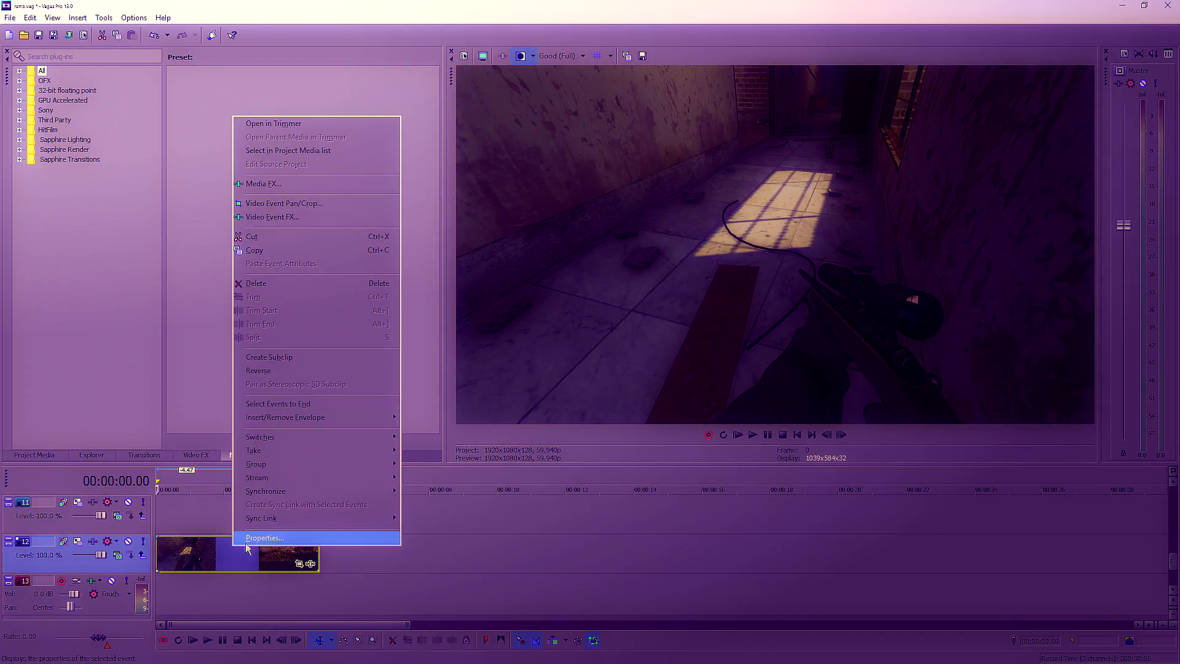
pyautogui.moveTo(316, 437)
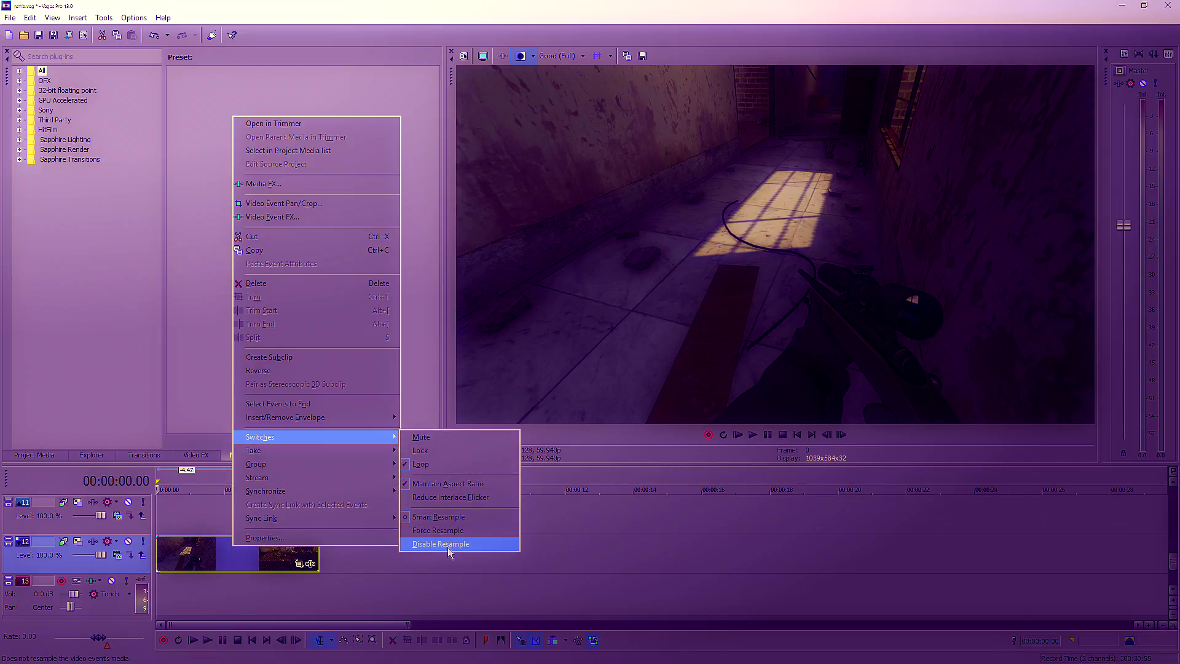
pyautogui.click(457, 541)
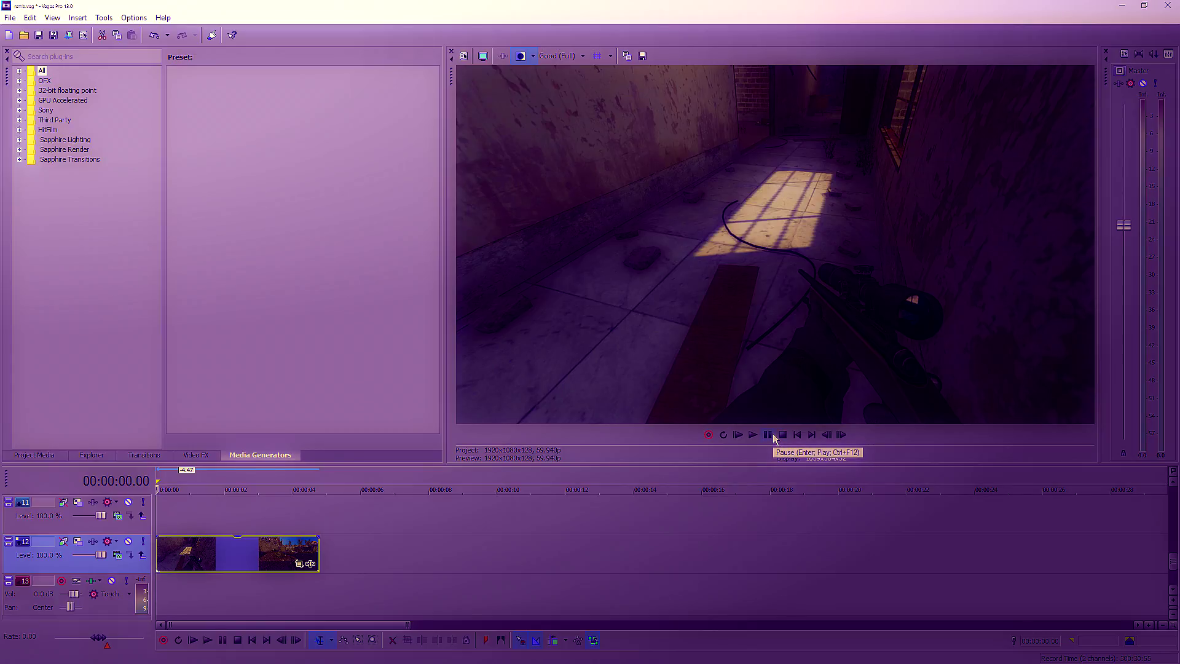
pyautogui.click(773, 439)
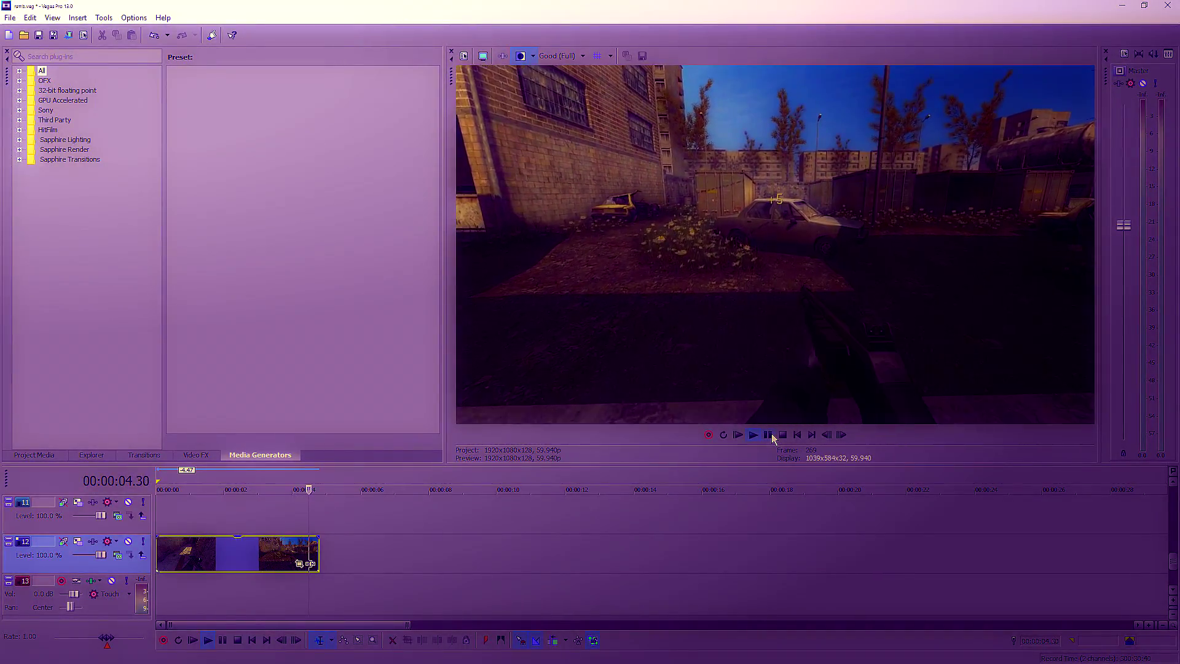
pyautogui.click(771, 437)
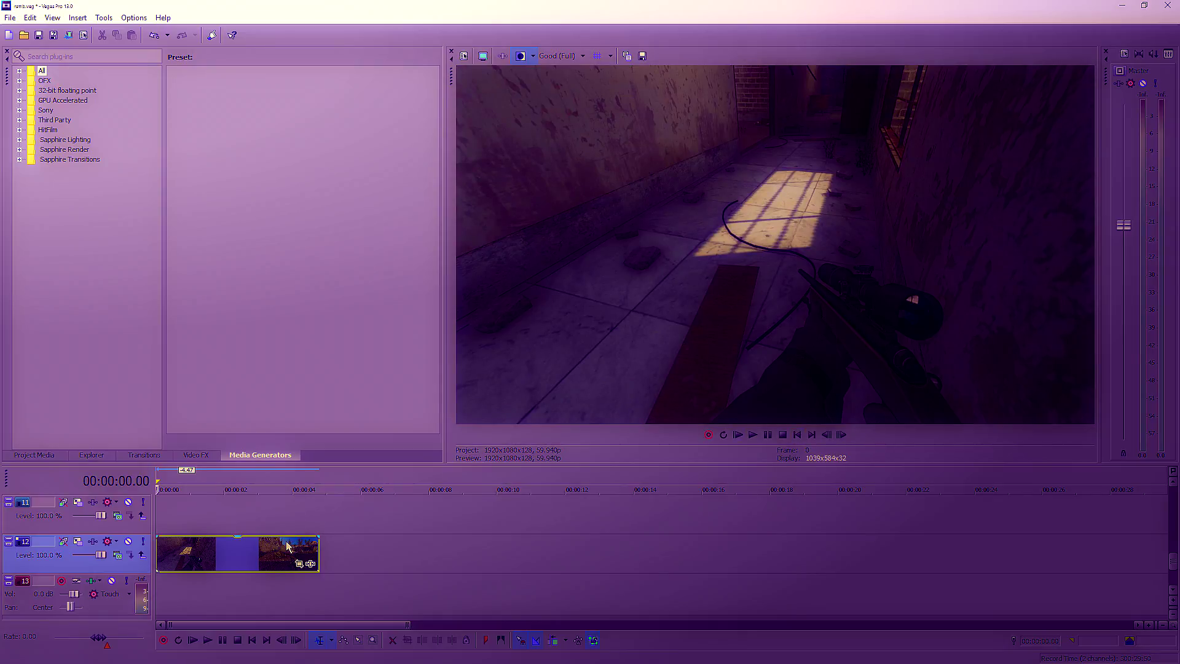
# Add the Third Party RSMB plug-in to the clip's effect chain.
pyautogui.click(310, 563)
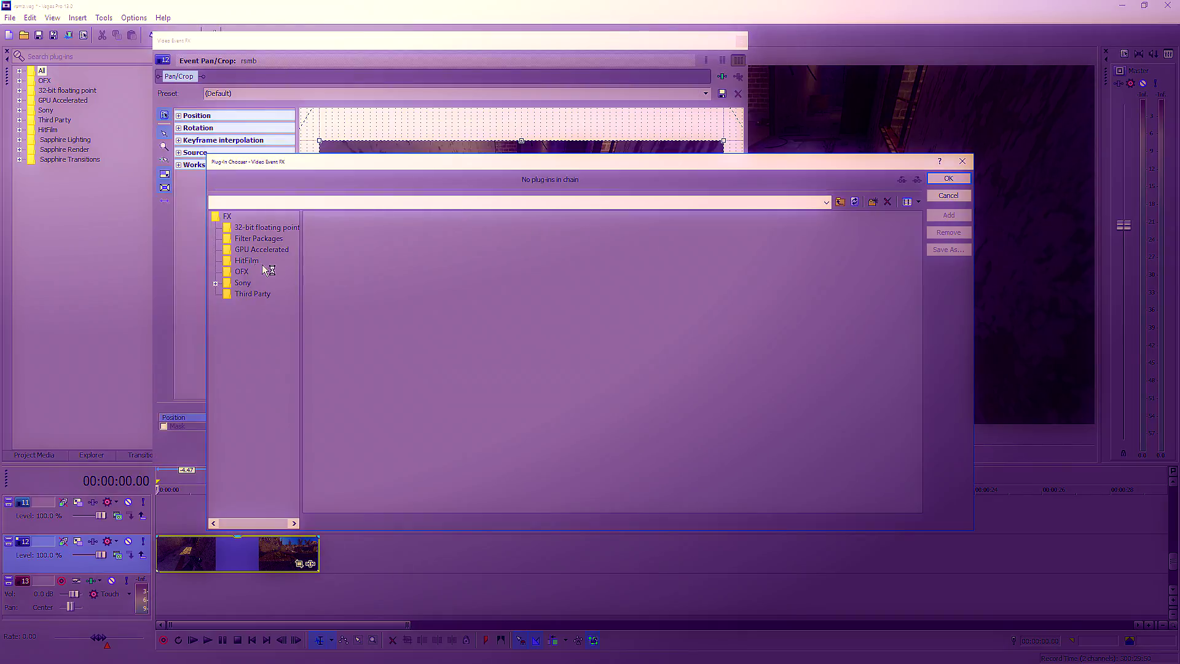
pyautogui.click(255, 292)
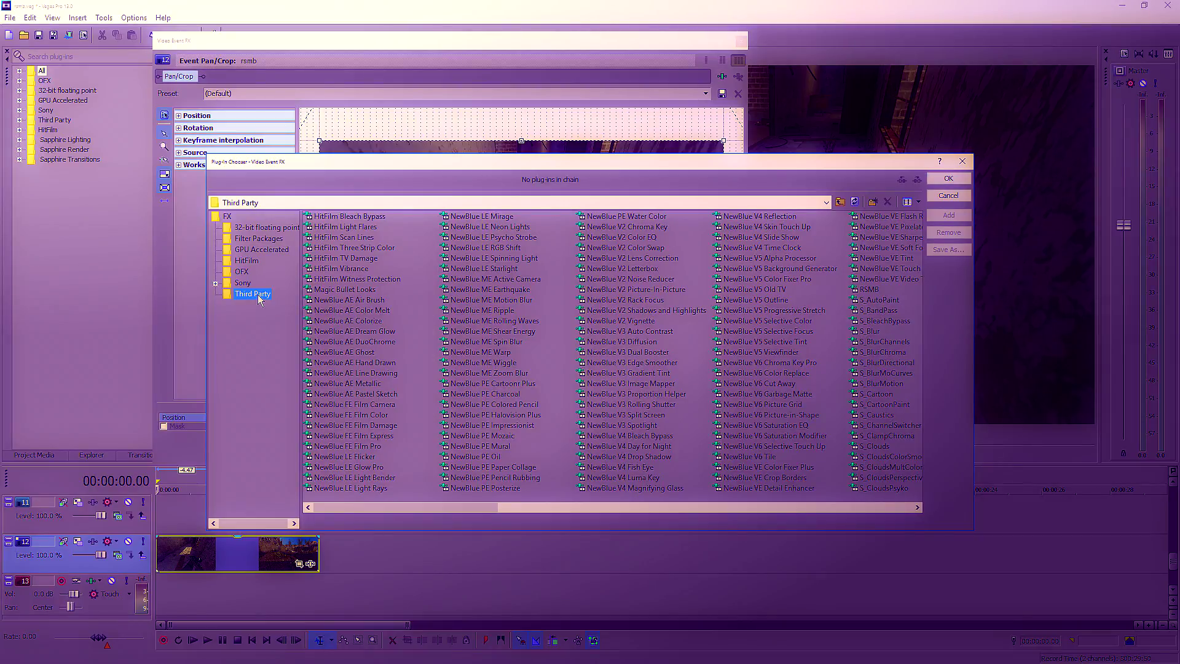
pyautogui.click(866, 289)
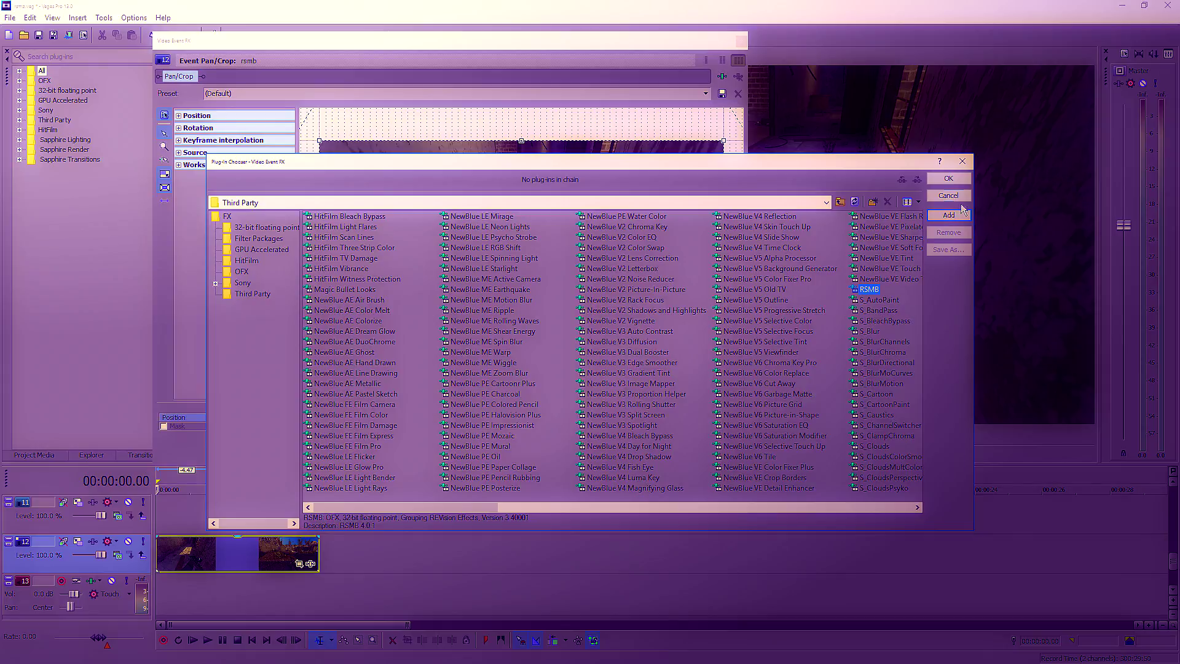
pyautogui.click(958, 218)
# Apply the saved RSMB preset (Main_BG Sens 63.27, blur 0.45), then close the effect window.
pyautogui.click(954, 180)
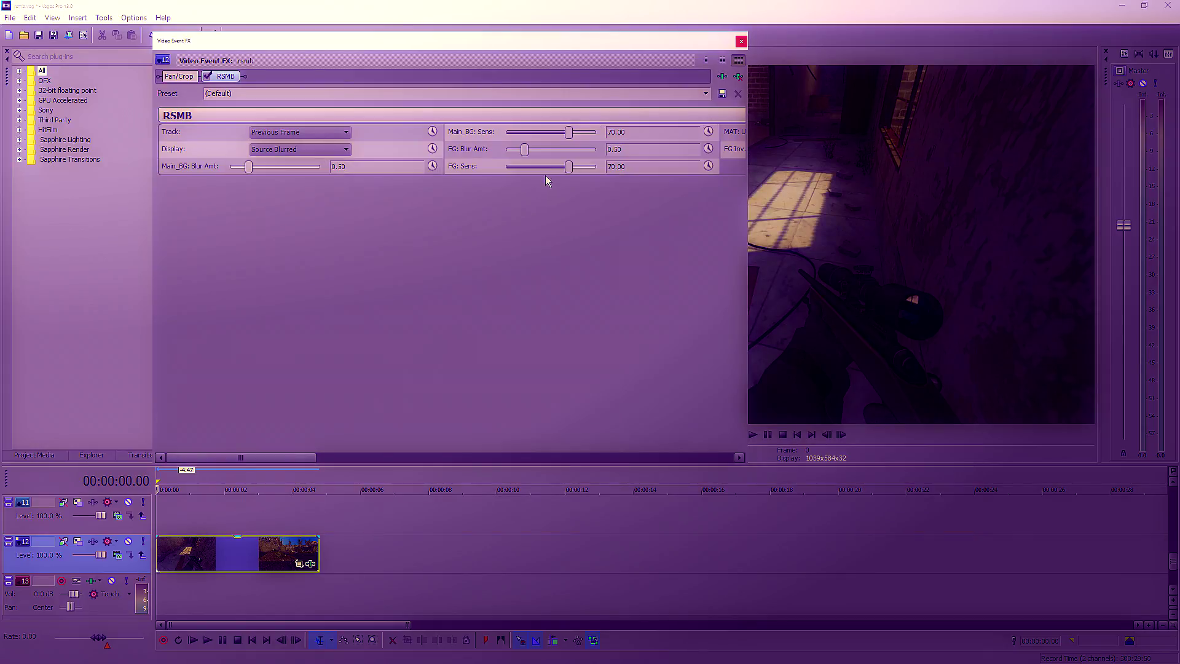
pyautogui.click(707, 95)
pyautogui.click(696, 115)
pyautogui.click(741, 42)
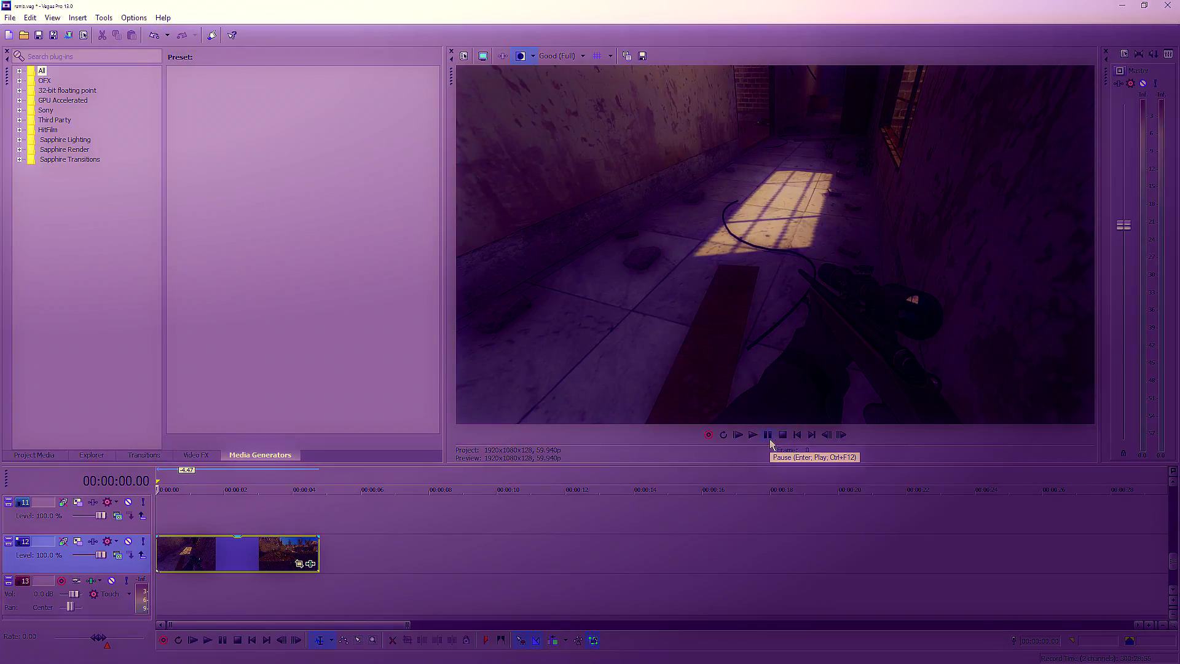
pyautogui.press('space')
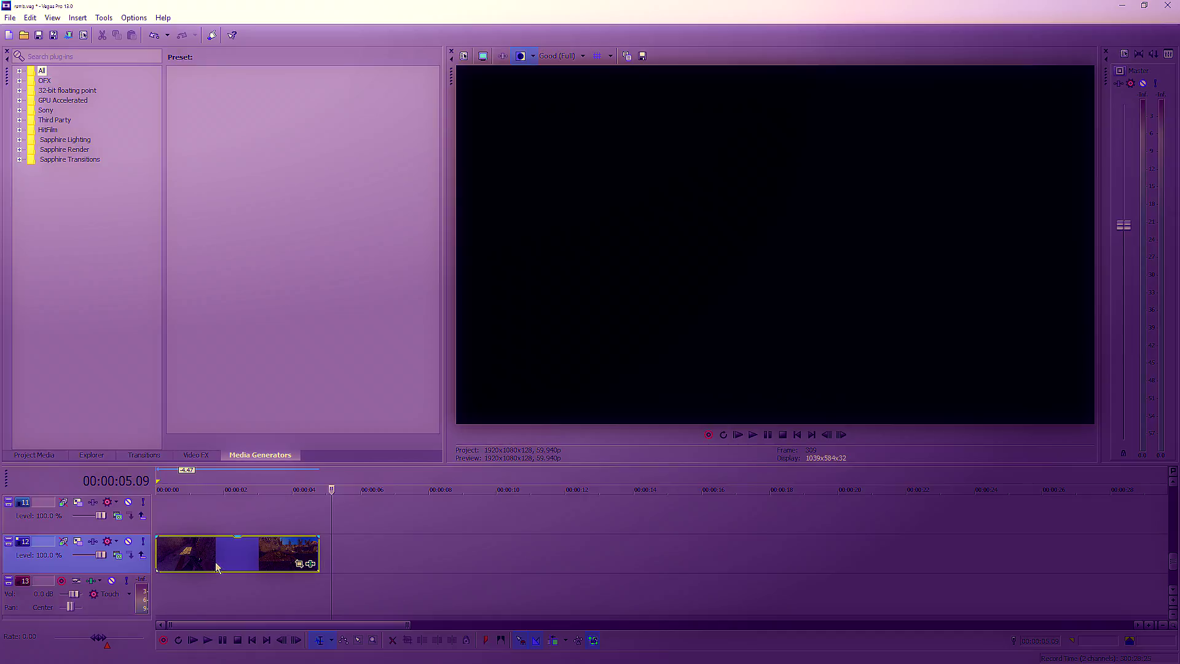
# Remove the test clip and paste the blurred clip into the gaps on tracks 7 and 8.
pyautogui.click(231, 554)
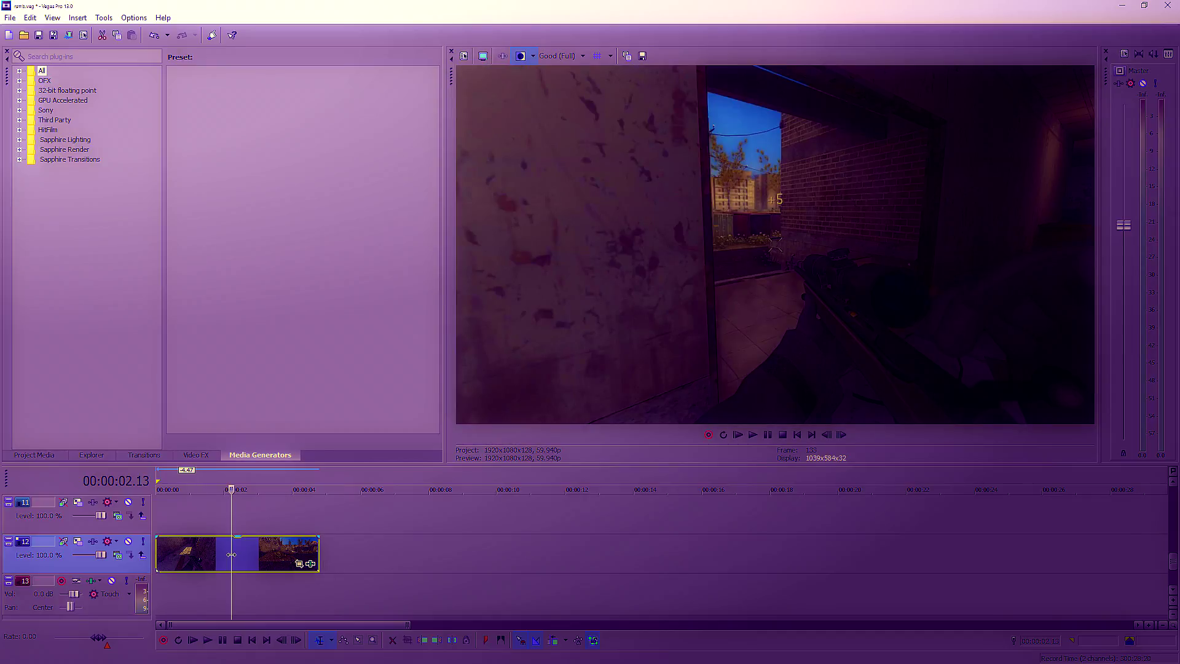
pyautogui.press('Delete')
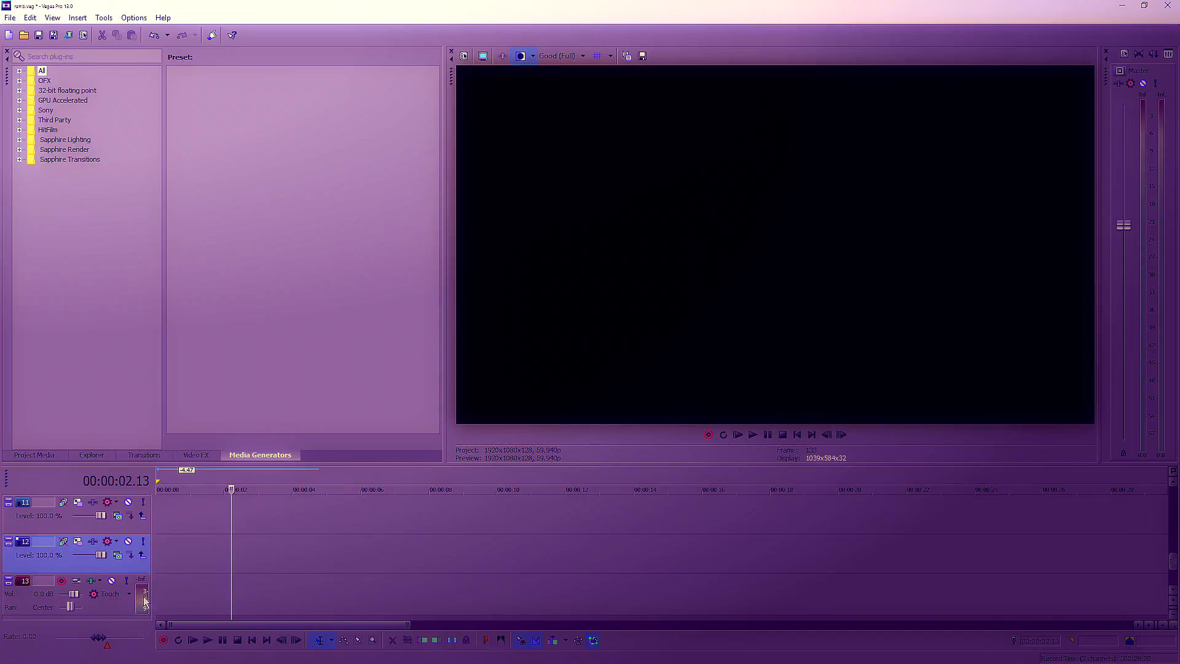
pyautogui.scroll(2, 222, 578)
pyautogui.scroll(2, 221, 578)
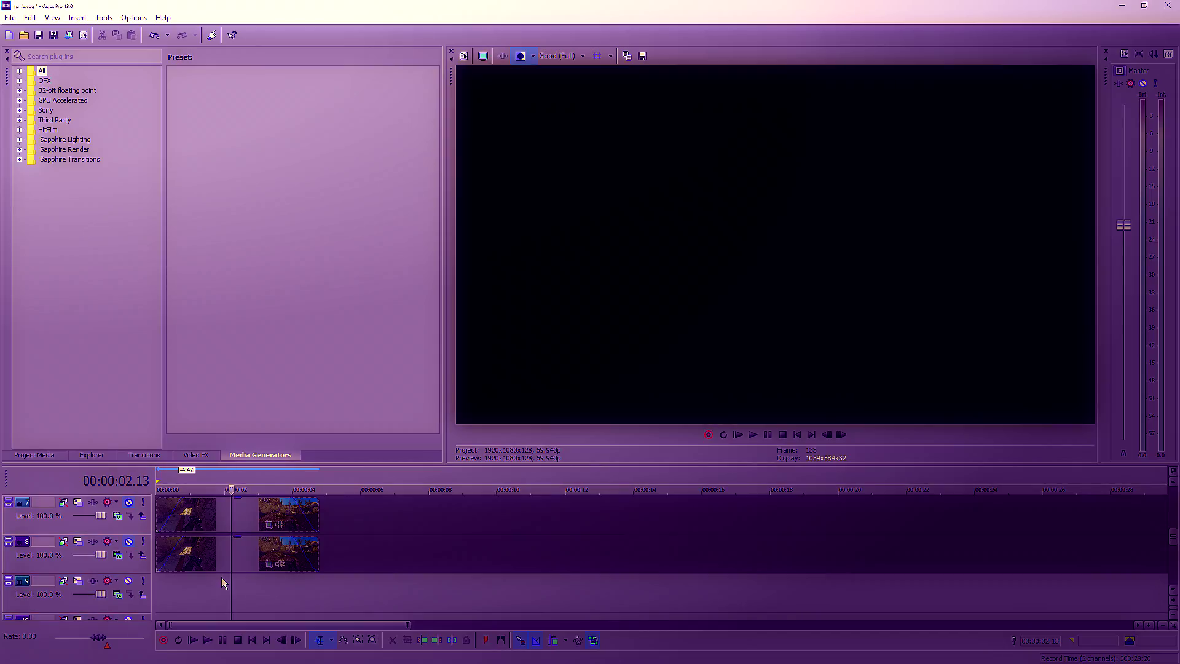
pyautogui.hotkey('ctrl', 'z')
pyautogui.hotkey('ctrl', 'z')
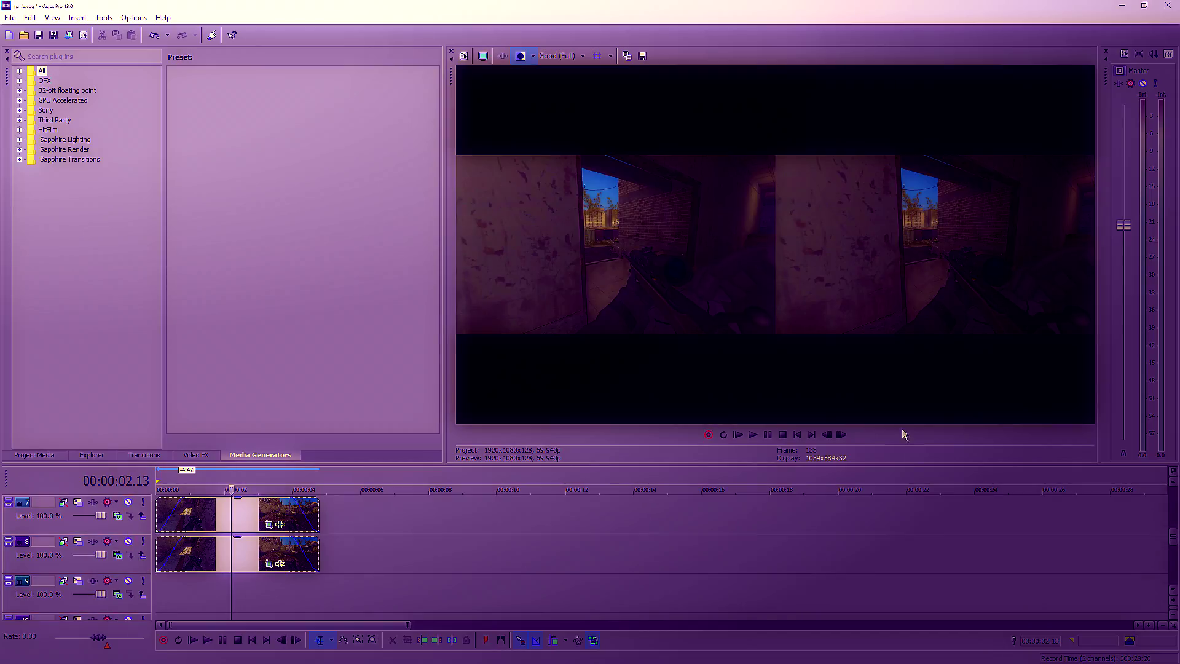
# Play the side-by-side comparison from the start, then mute video tracks 8 and 7.
pyautogui.click(799, 435)
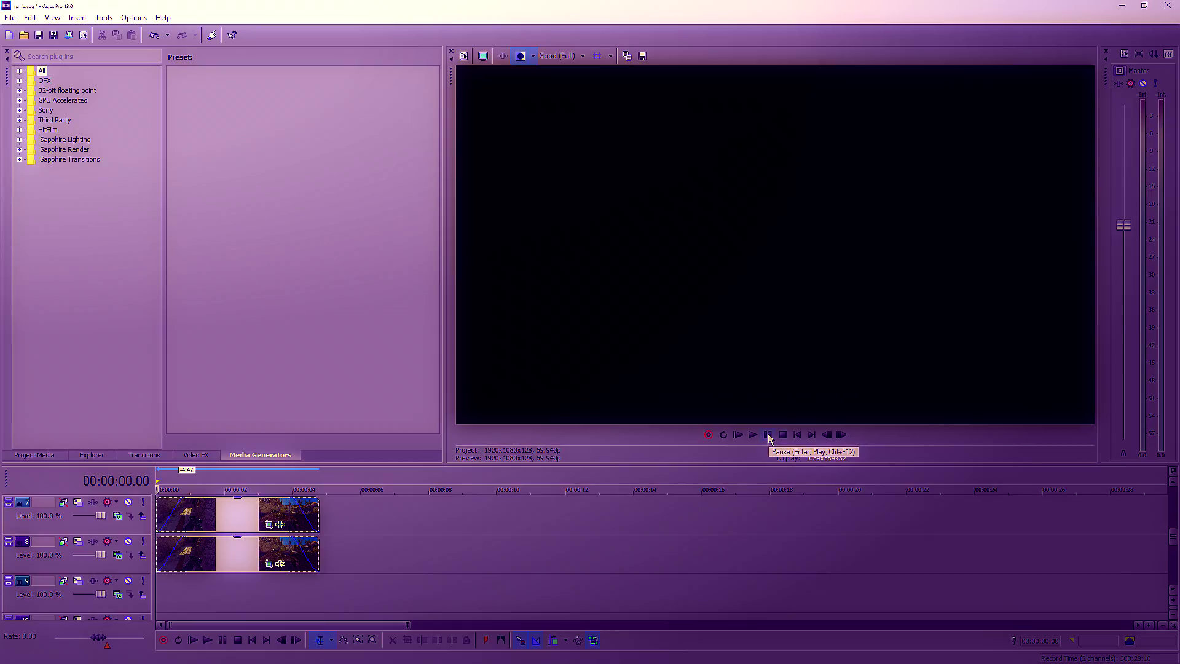
pyautogui.click(768, 434)
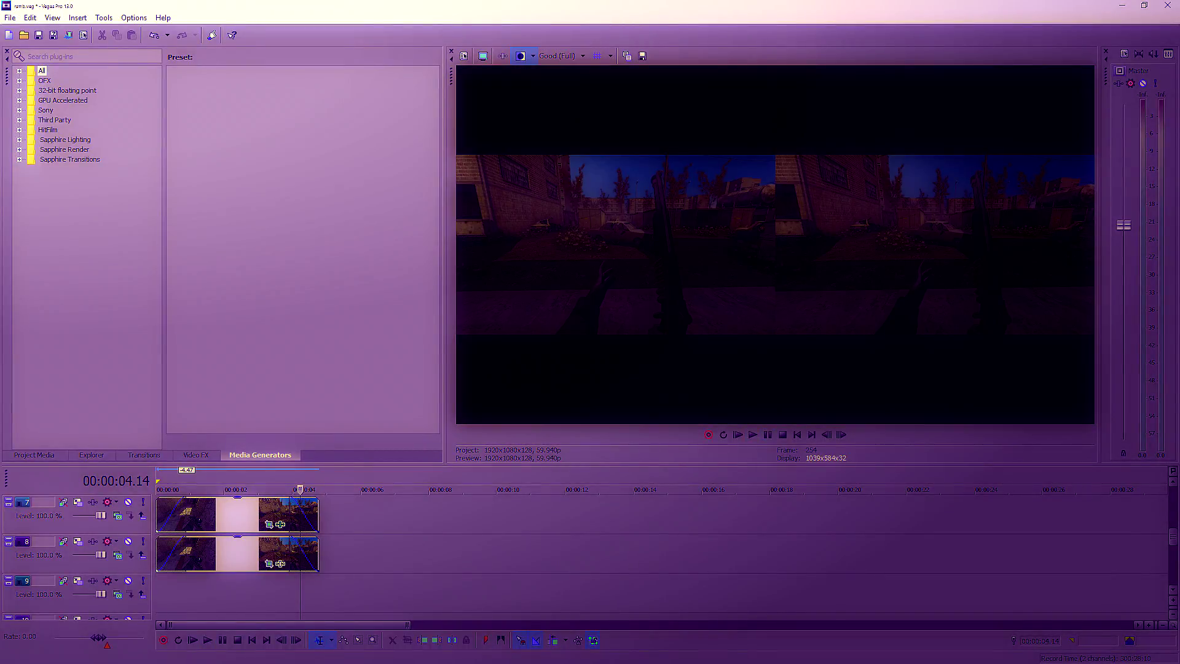
pyautogui.click(128, 542)
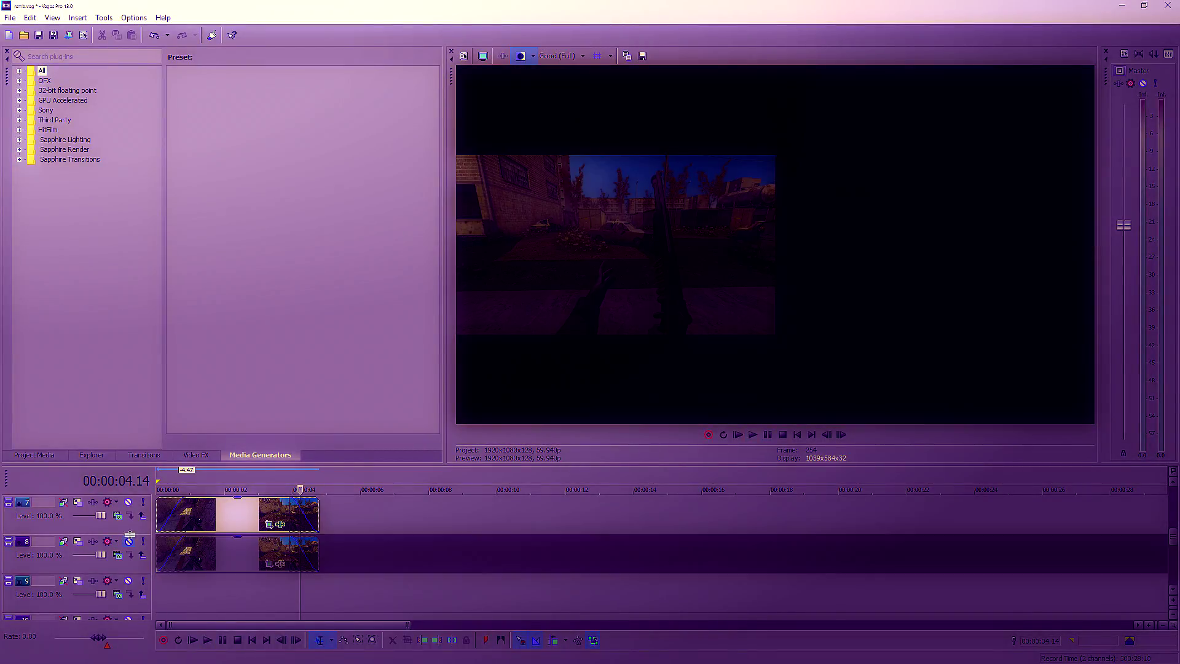
pyautogui.click(129, 502)
pyautogui.scroll(3, 185, 553)
# Unmute audio tracks 4, 3 and 2, leaving them at -3.0 dB.
pyautogui.click(194, 557)
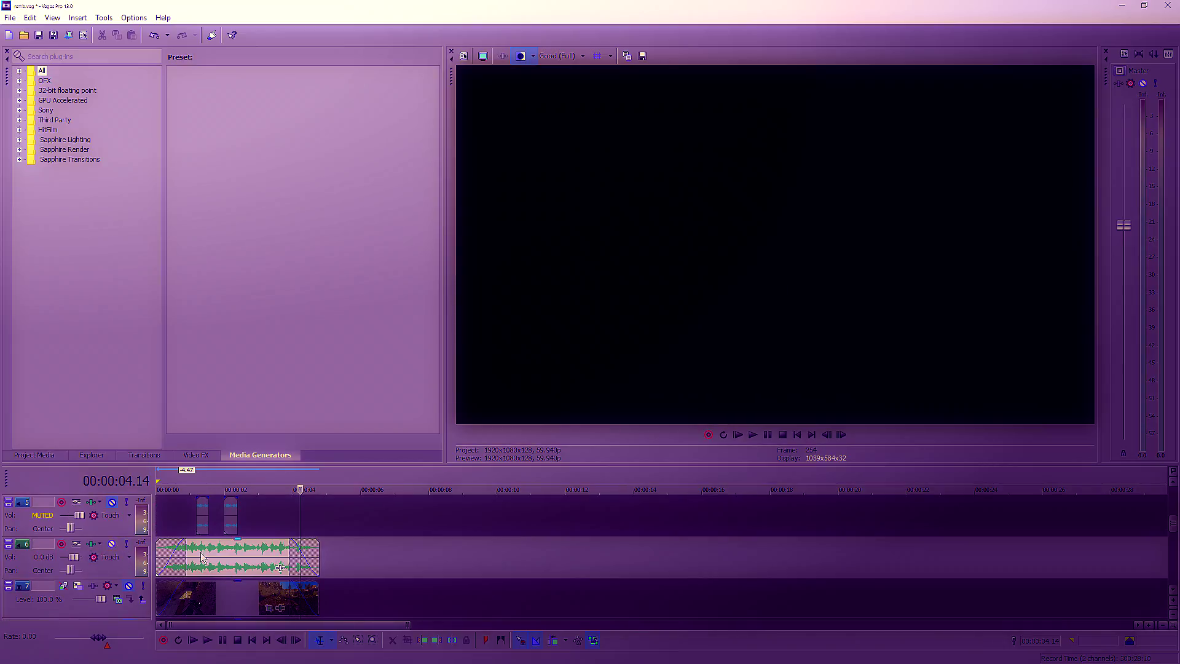
pyautogui.click(113, 508)
pyautogui.scroll(1, 222, 526)
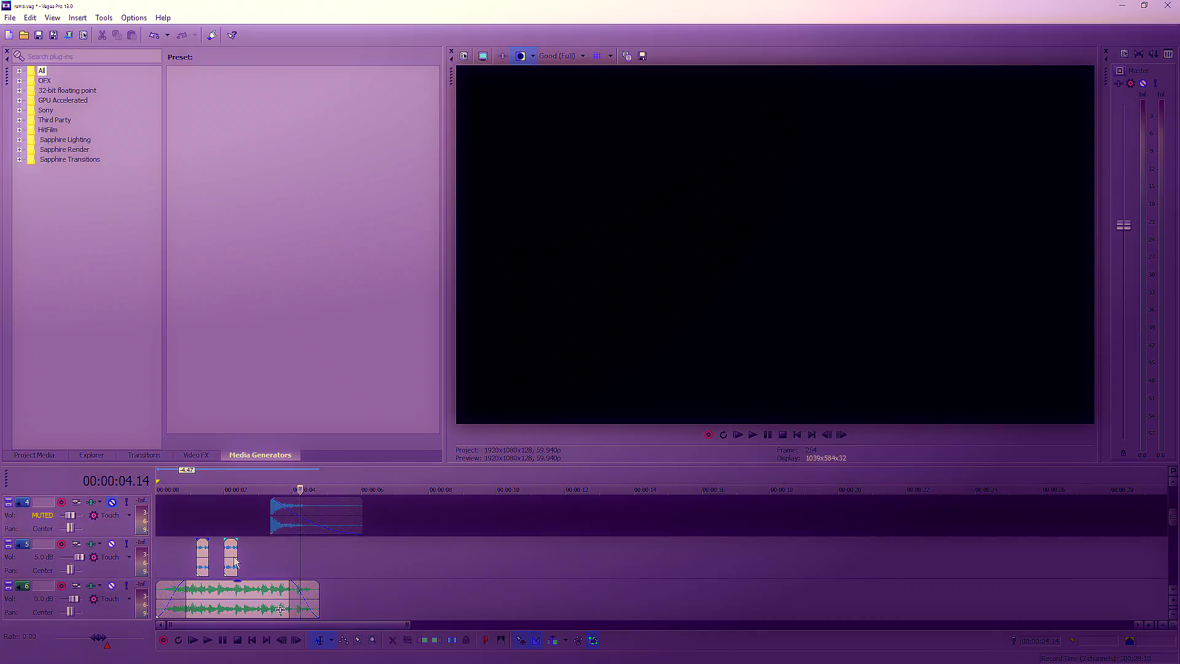
pyautogui.click(113, 502)
pyautogui.scroll(2, 320, 542)
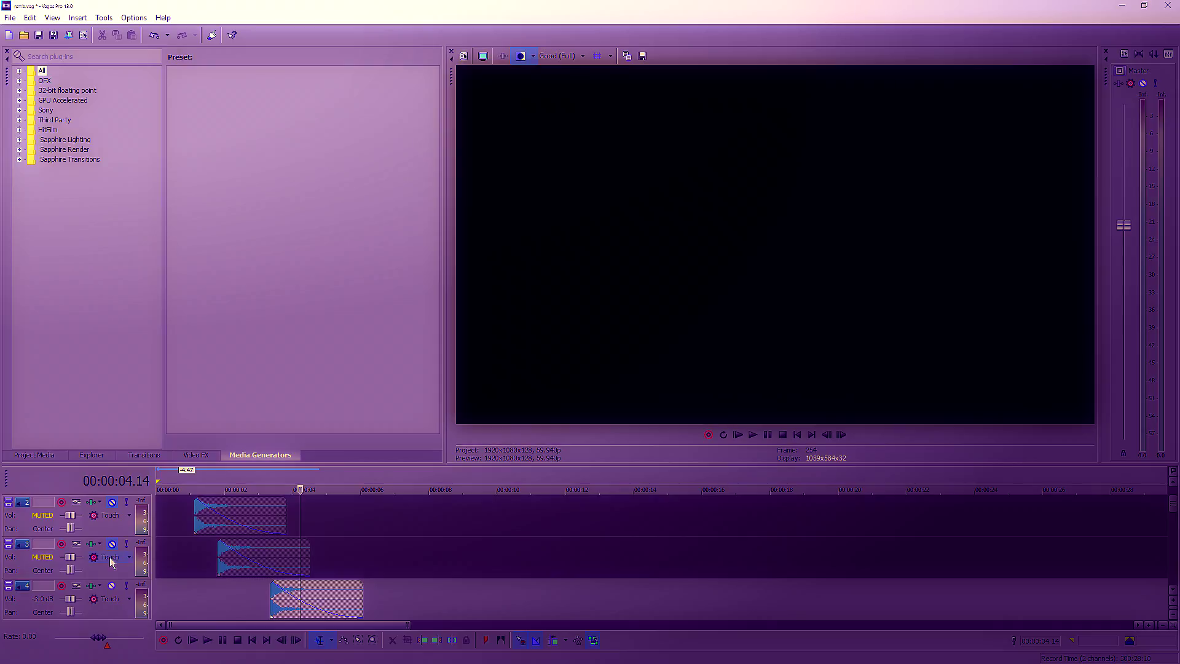
pyautogui.click(110, 544)
pyautogui.click(111, 502)
pyautogui.scroll(1, 115, 508)
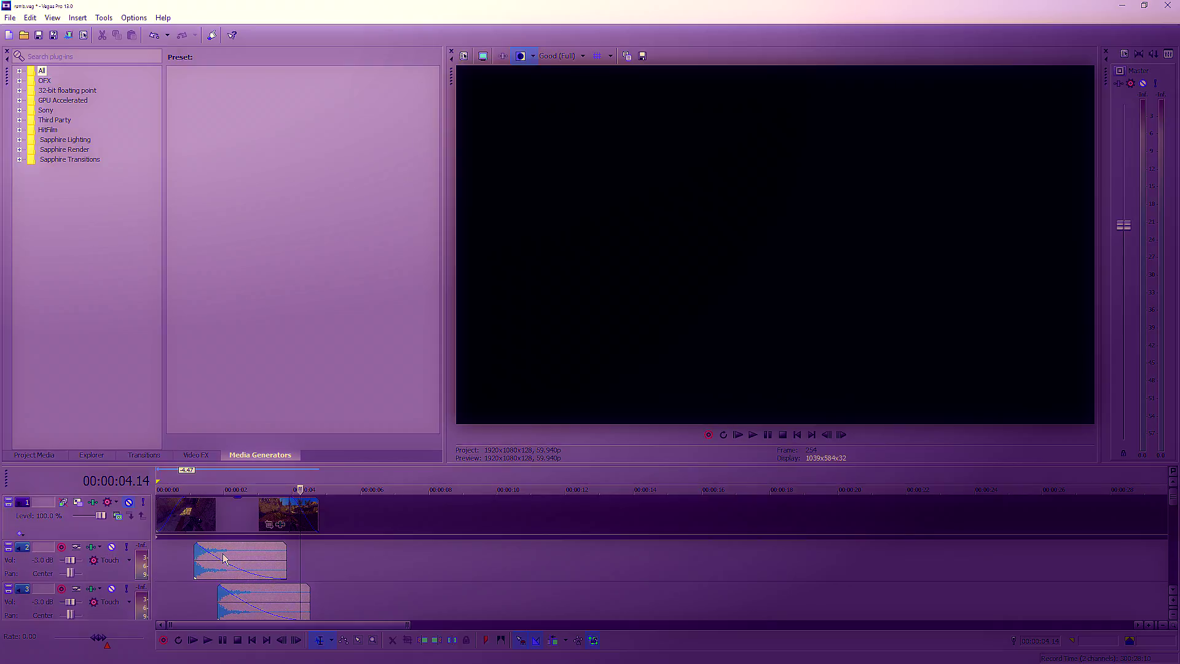
# Unmute video track 1 and play the final comparison from the project start.
pyautogui.click(128, 503)
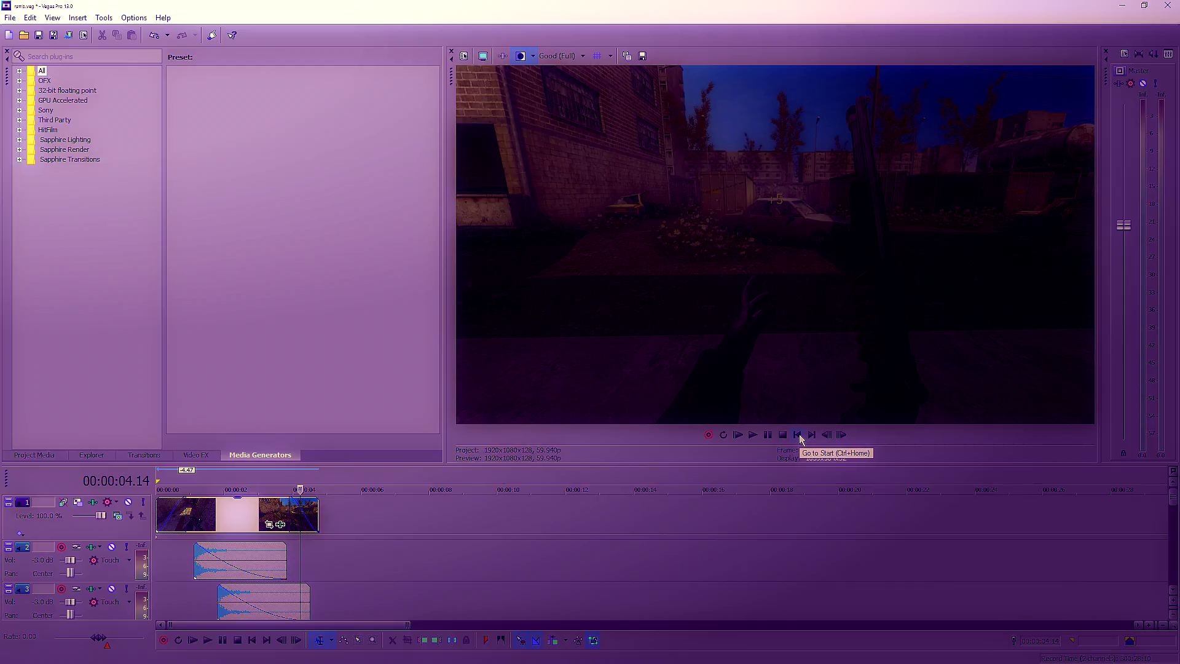
pyautogui.click(800, 434)
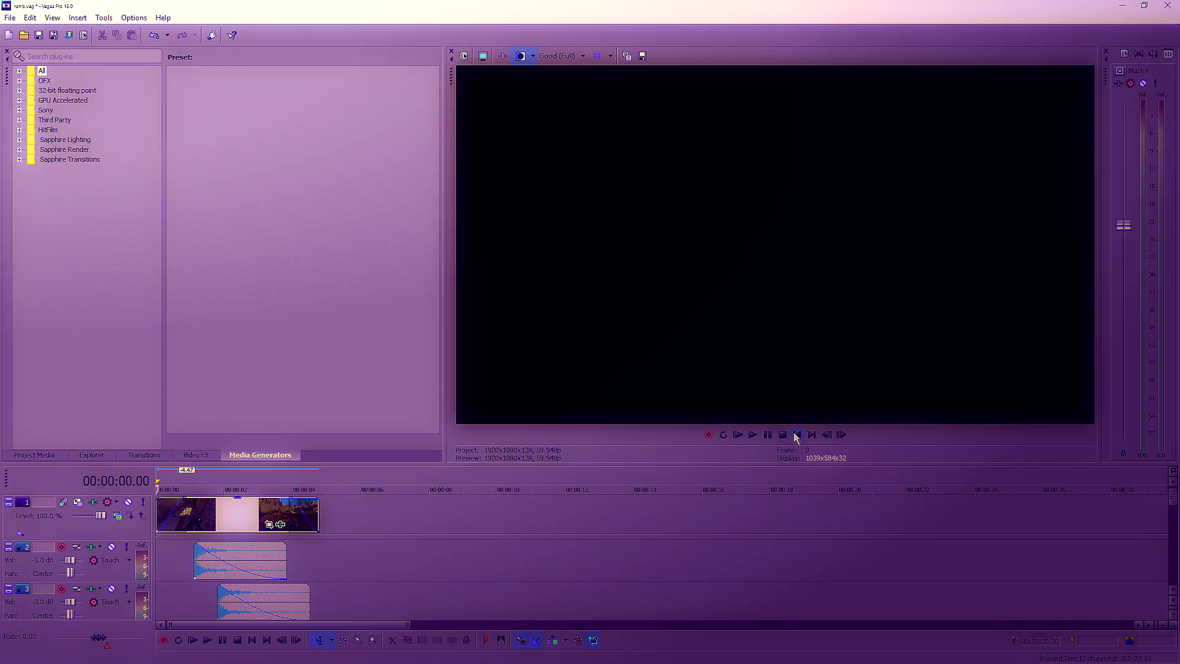
pyautogui.click(768, 432)
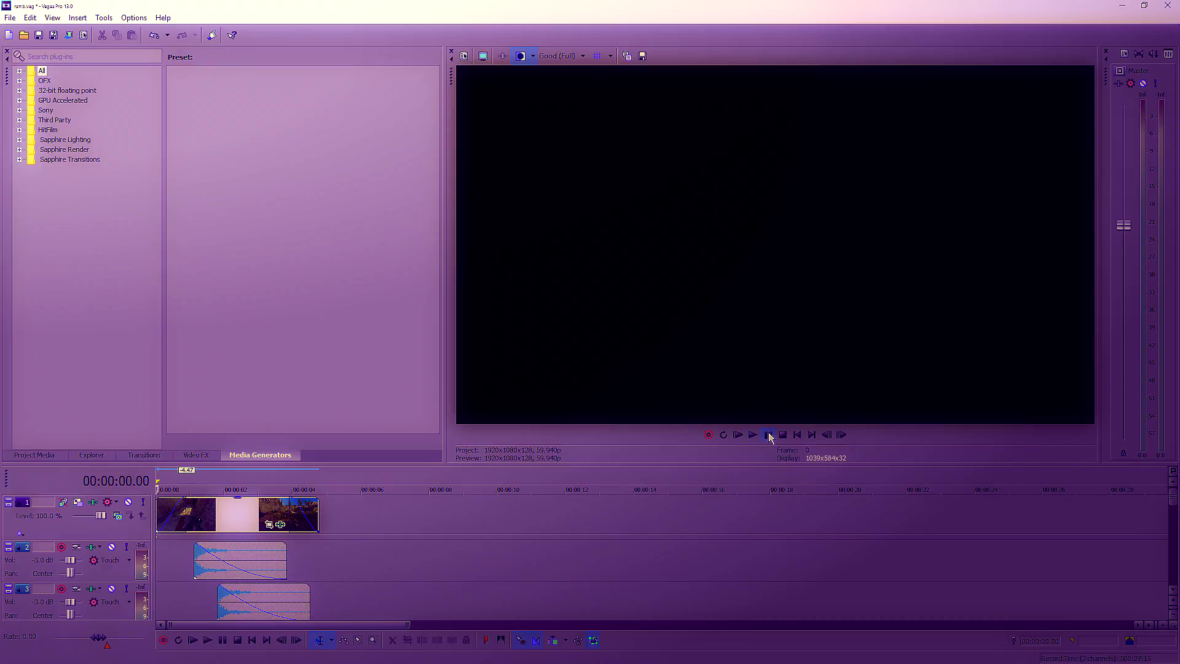